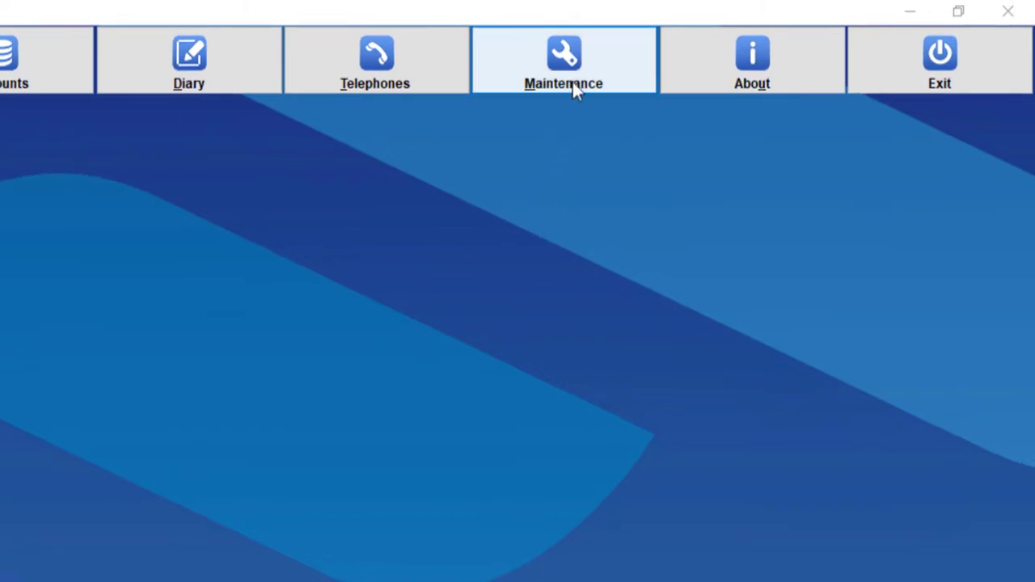
Step: In the hardware setup, choose EPSON T88II as the POS printer with the POS Windows driver and save
left_click(573, 82)
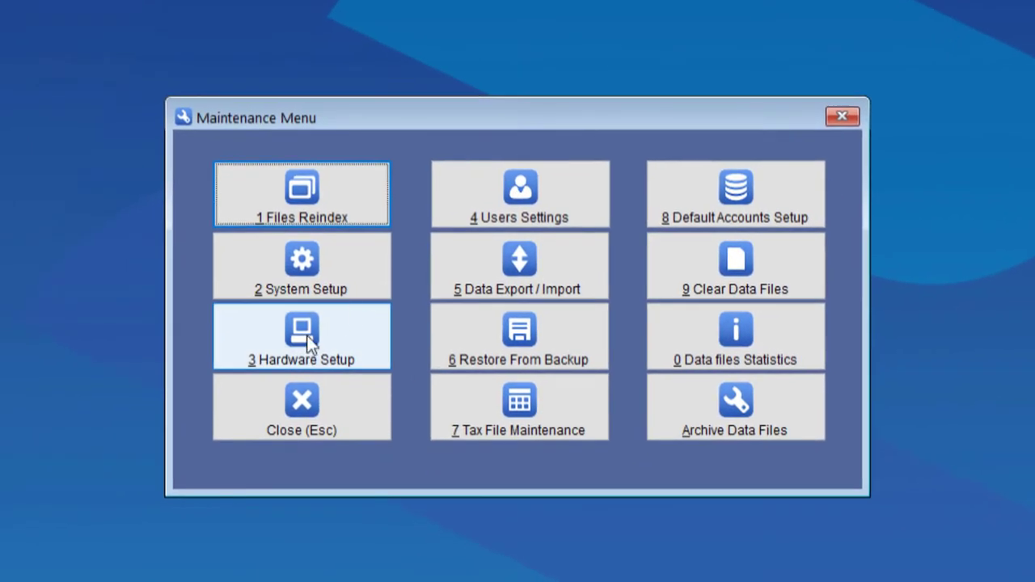
left_click(308, 341)
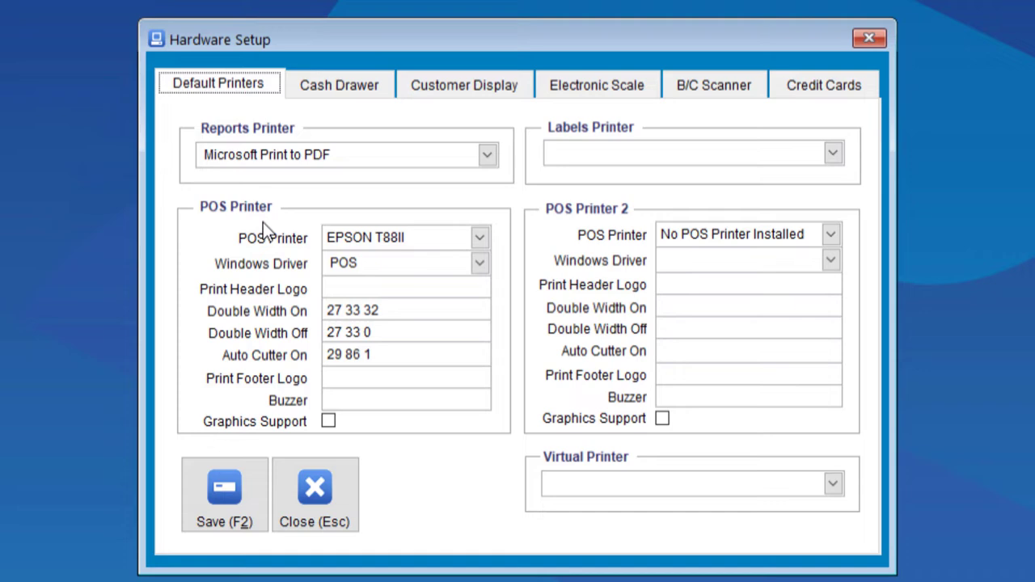
left_click(480, 238)
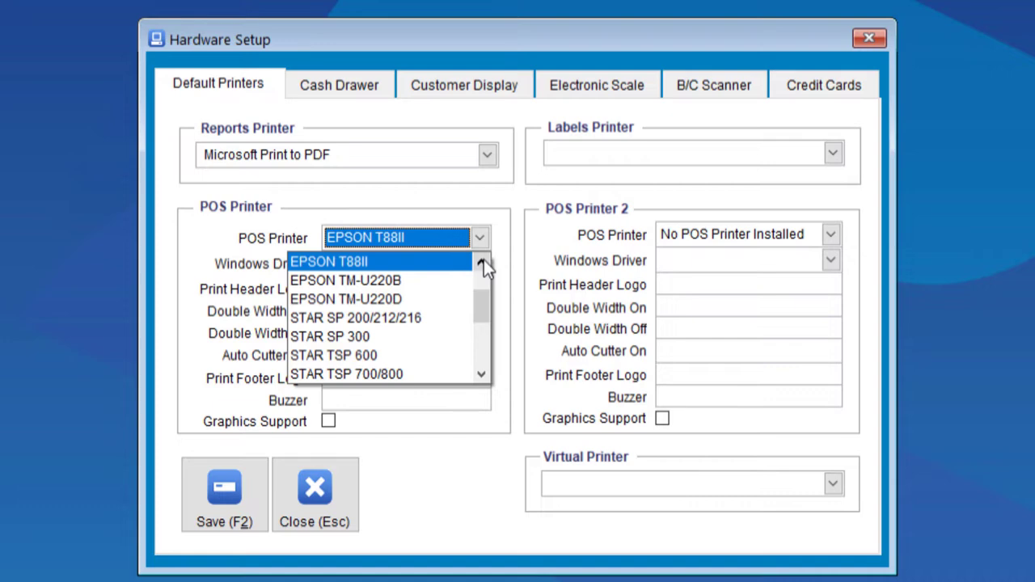
key("Return")
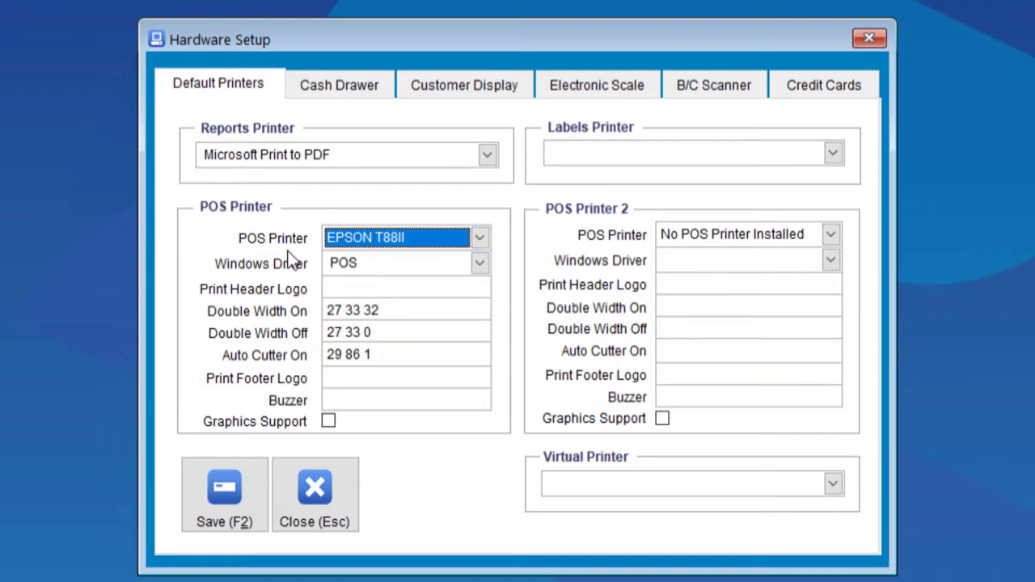
left_click(390, 266)
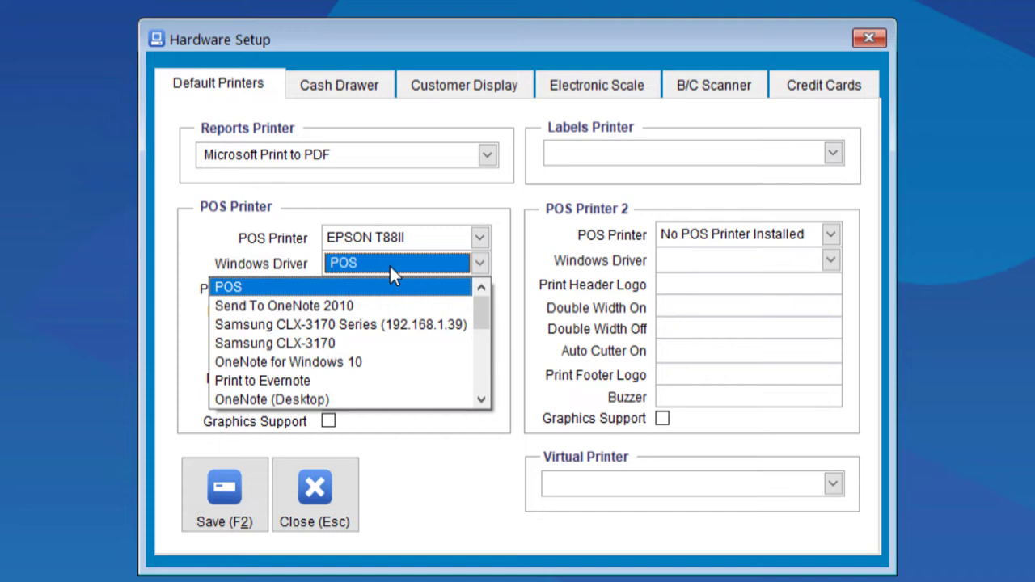
left_click(235, 287)
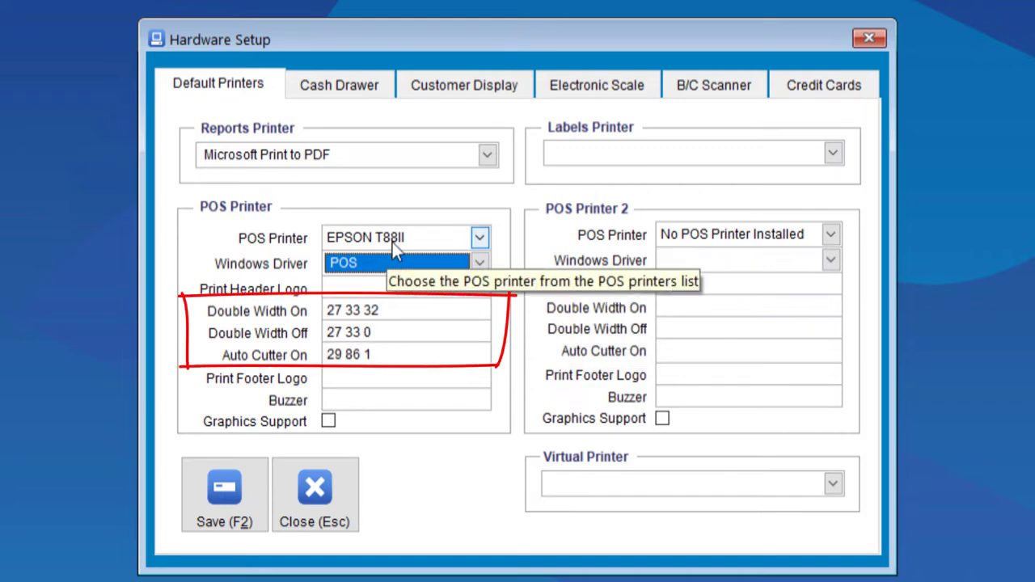
left_click(221, 497)
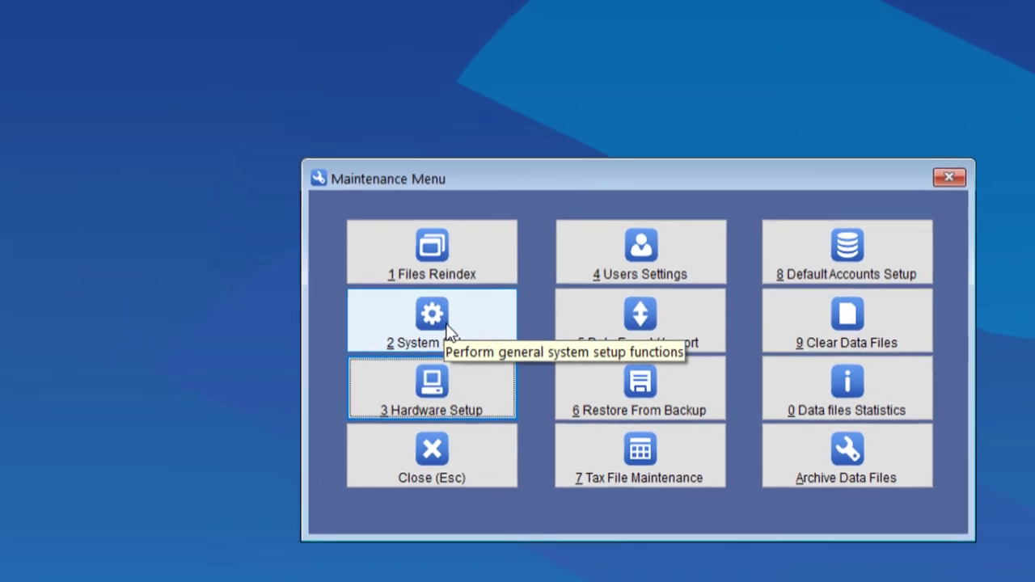
Step: Use Printers as the name of extra Stock Group 1 in the system's stock settings, save, and leave the maintenance menu
left_click(450, 333)
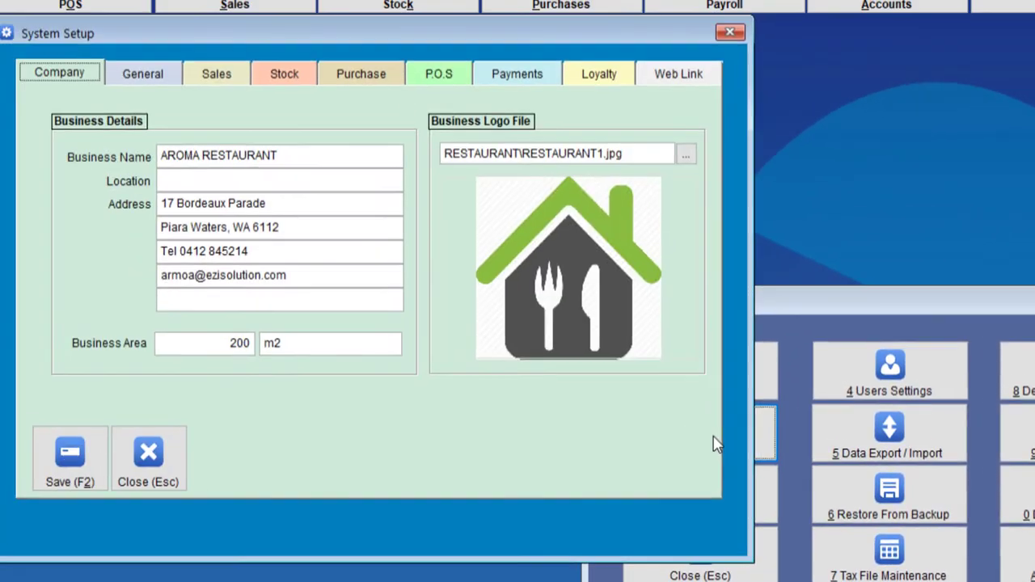
left_click(291, 81)
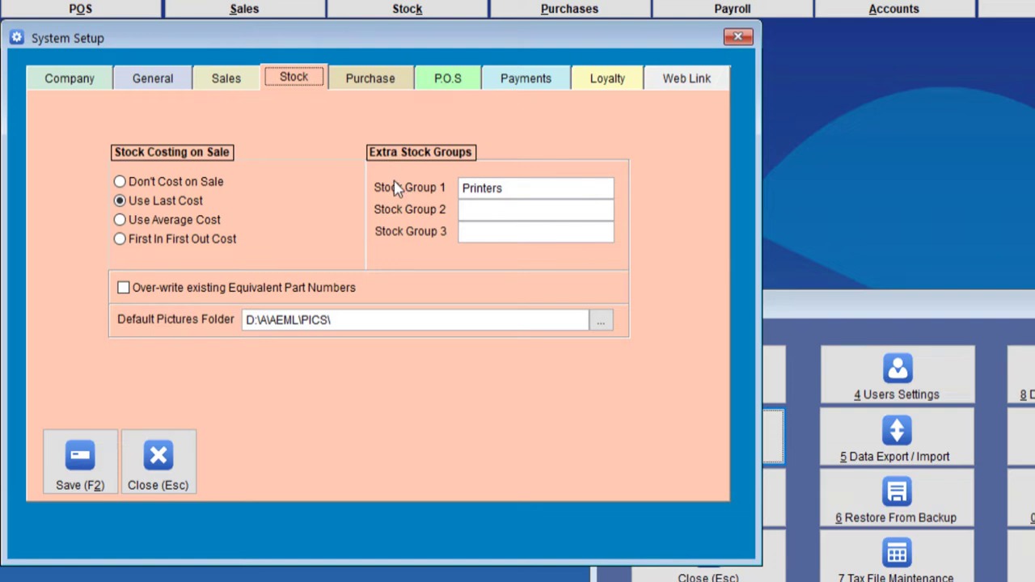
left_click_drag(512, 189, 444, 189)
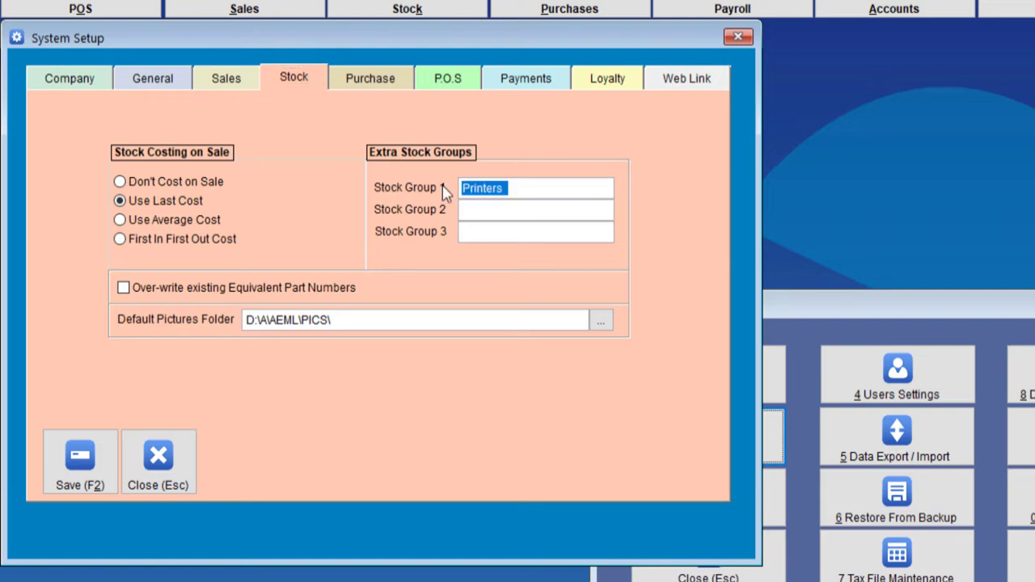
left_click(515, 189)
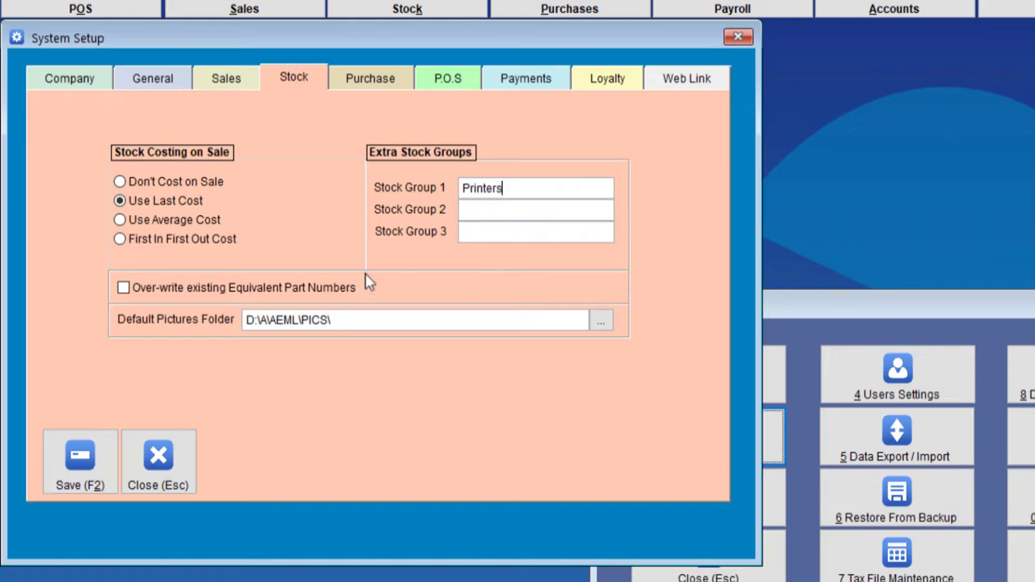
left_click(74, 469)
left_click(760, 575)
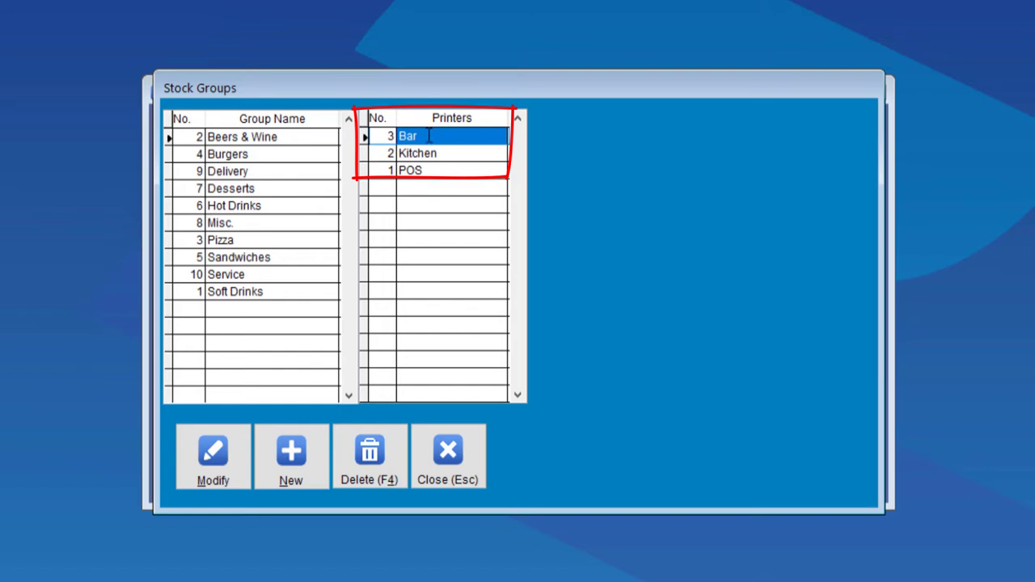
Step: Review the entries in the Printers stock group and close the stock groups window
left_click(430, 137)
double_click(430, 137)
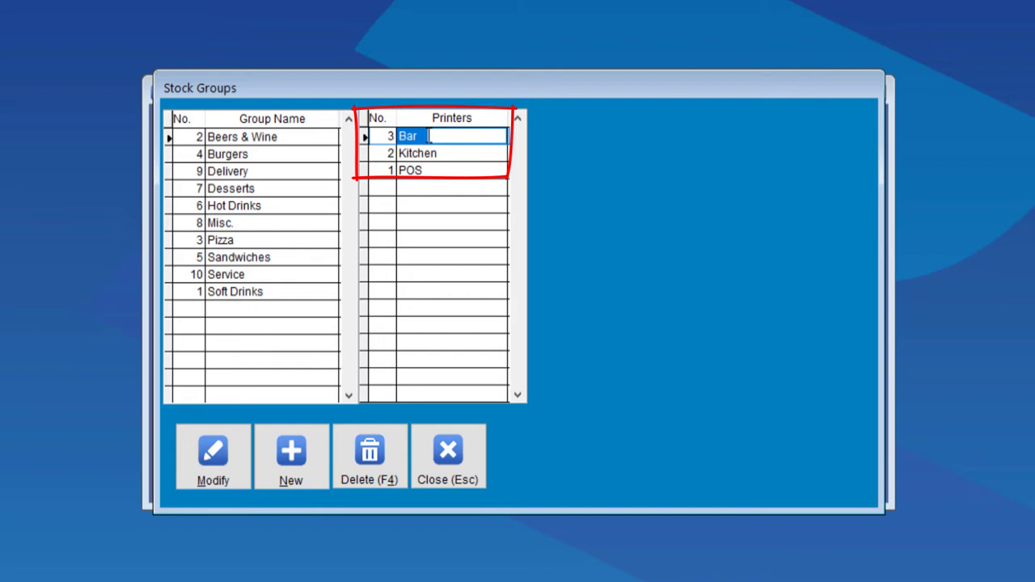
left_click(421, 138)
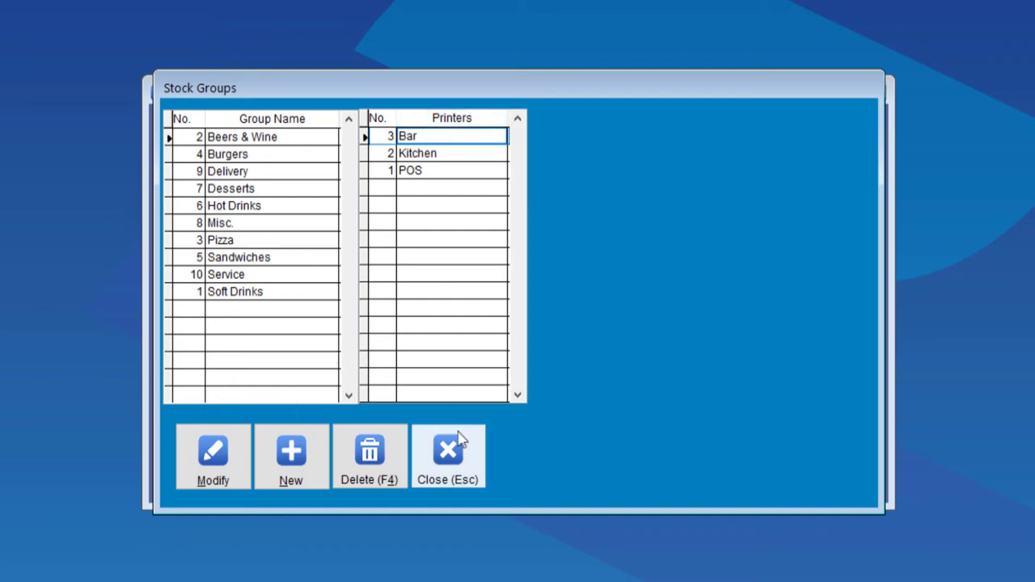
left_click(458, 473)
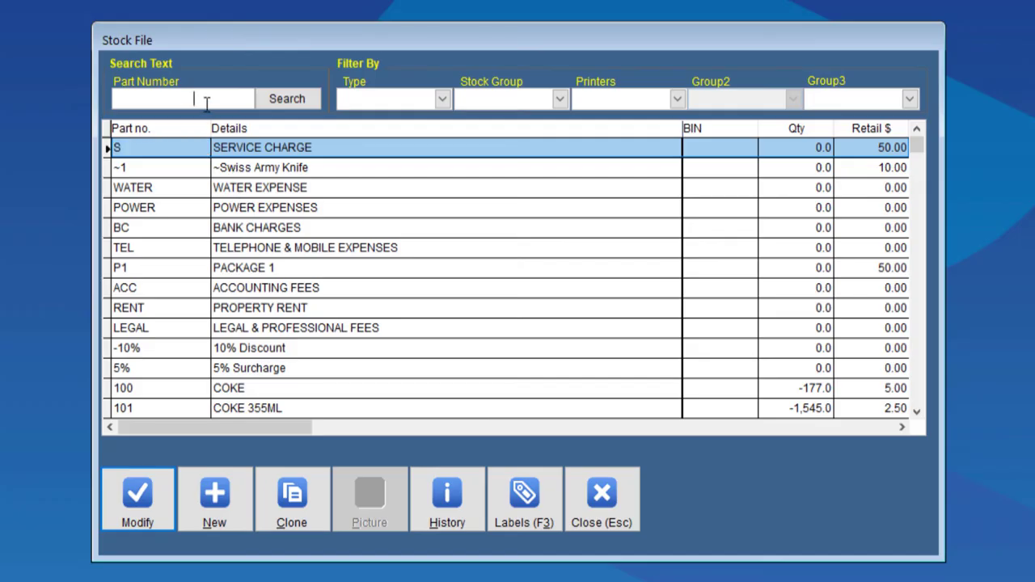
Step: Open the stock card of part number 100 (COKE), assign it to the Bar printer and save
type("100")
key("Return")
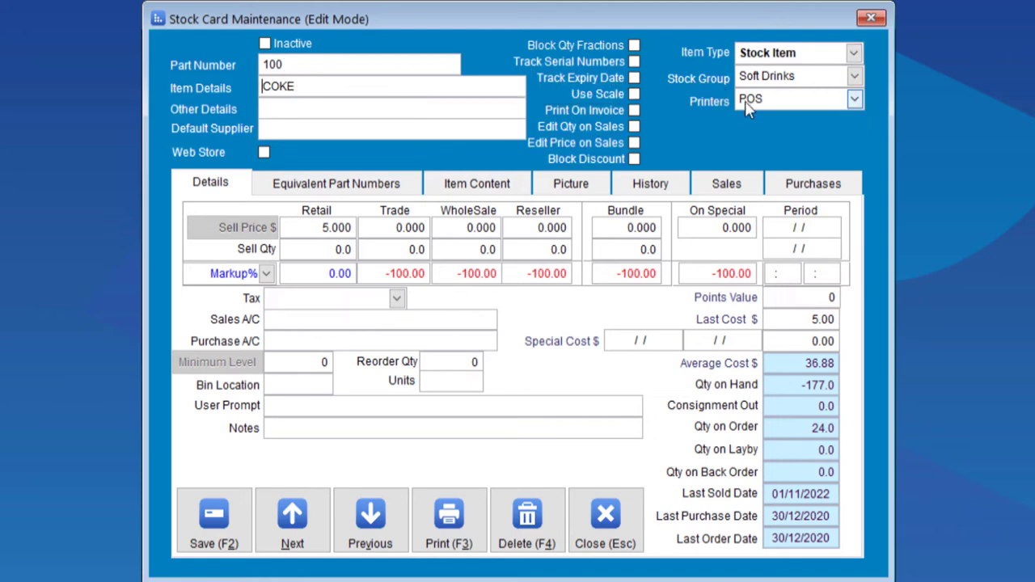
left_click(856, 100)
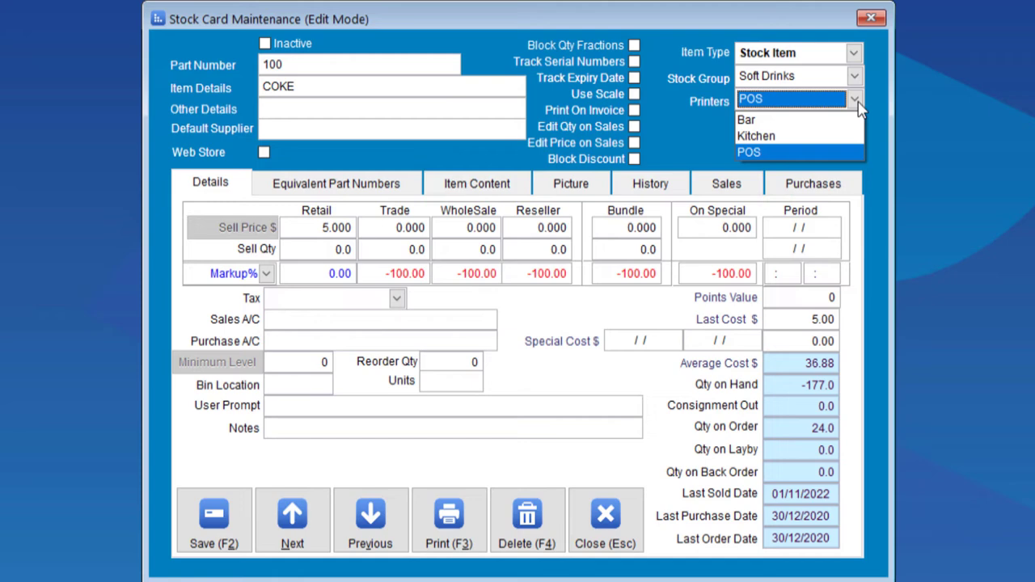
left_click(747, 120)
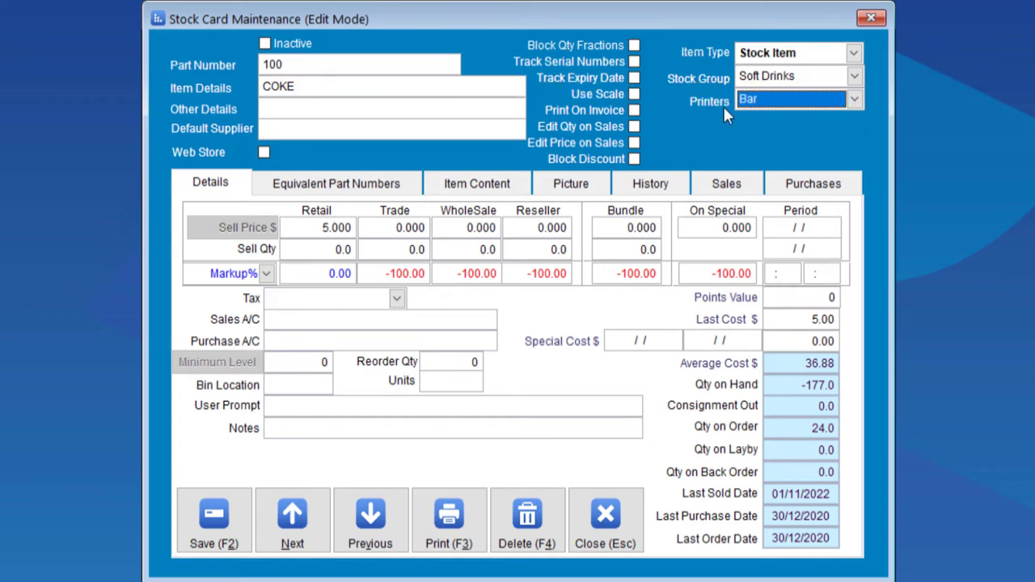
left_click(210, 530)
Step: Open the stock card of part number 104 (SPRITE), assign it to the Bar printer and leave the card
key("BackSpace")
type("4")
key("Return")
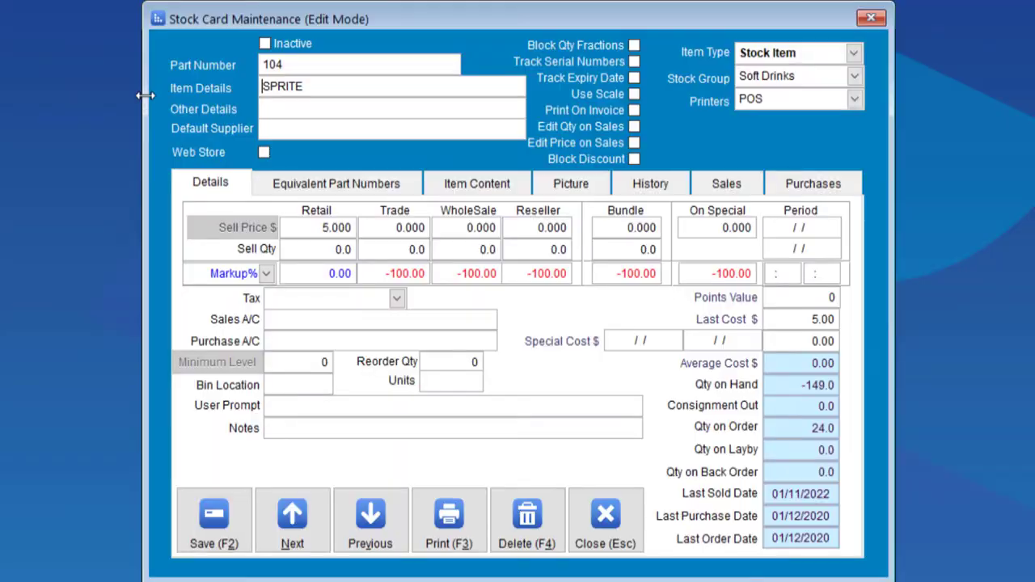
left_click(855, 99)
left_click(760, 119)
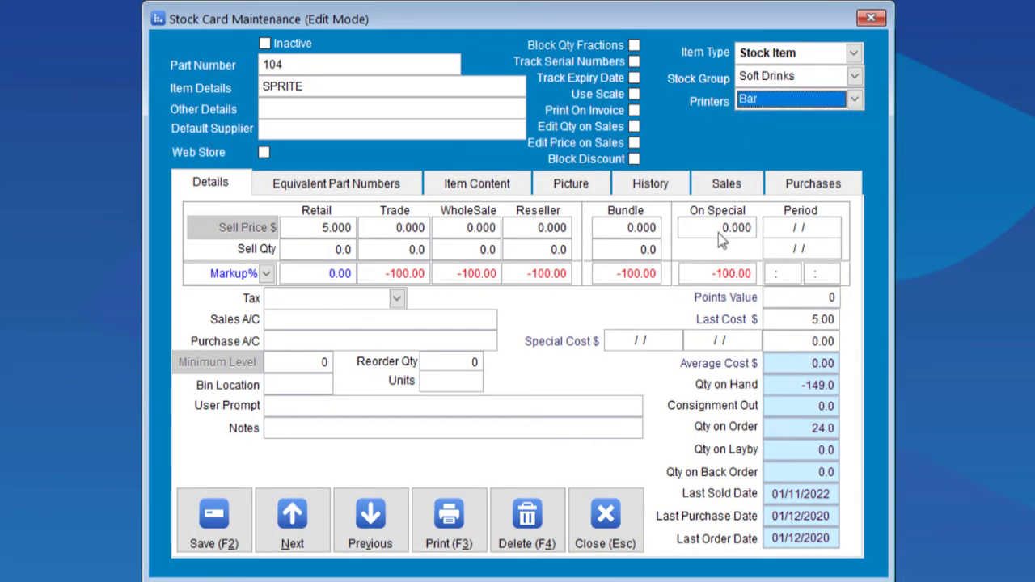
left_click(605, 526)
Step: Find the Pizza Supreme item by searching for pizza, assign it to the Kitchen printer and leave its stock card
type("pizza")
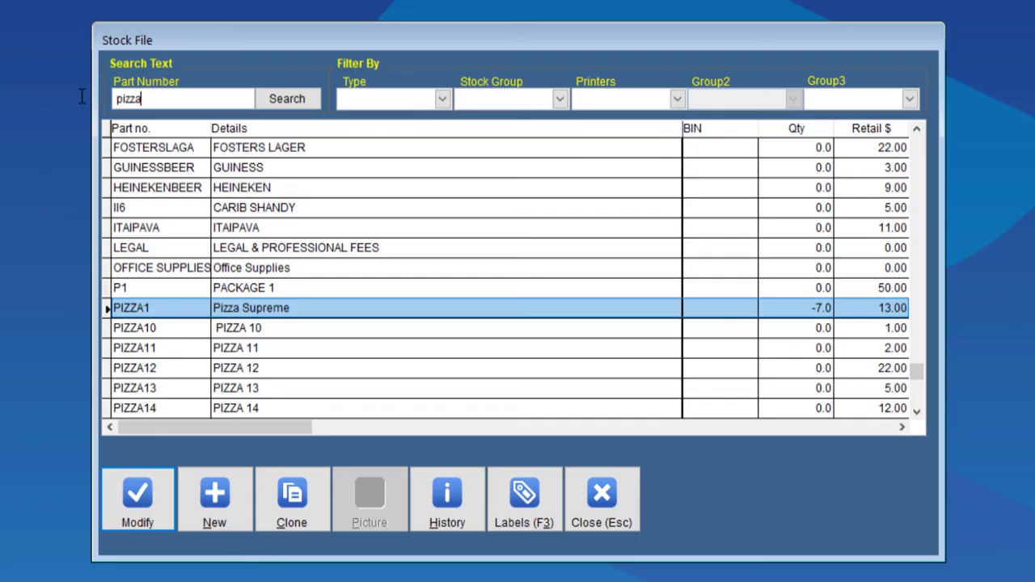
key("Return")
left_click(855, 100)
left_click(767, 138)
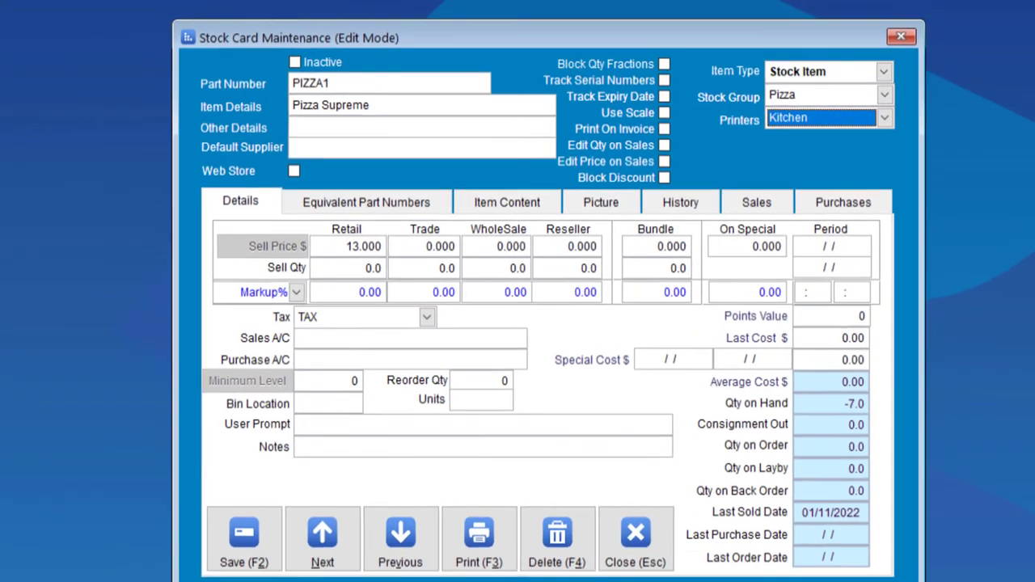
left_click(605, 518)
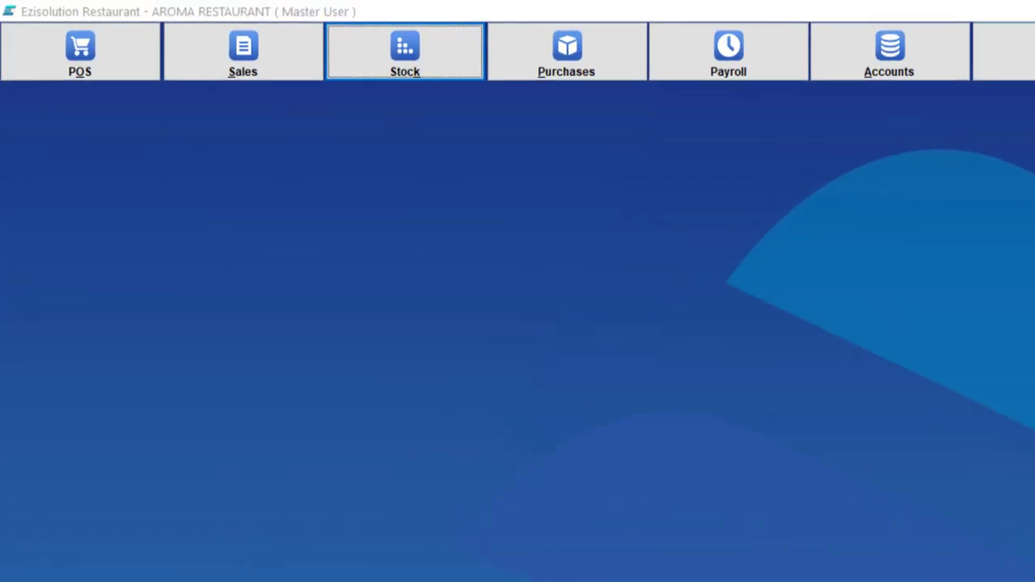
Step: Open the Point of Sale, switch the sale to dine in and display the tables and tabs
key("alt+o")
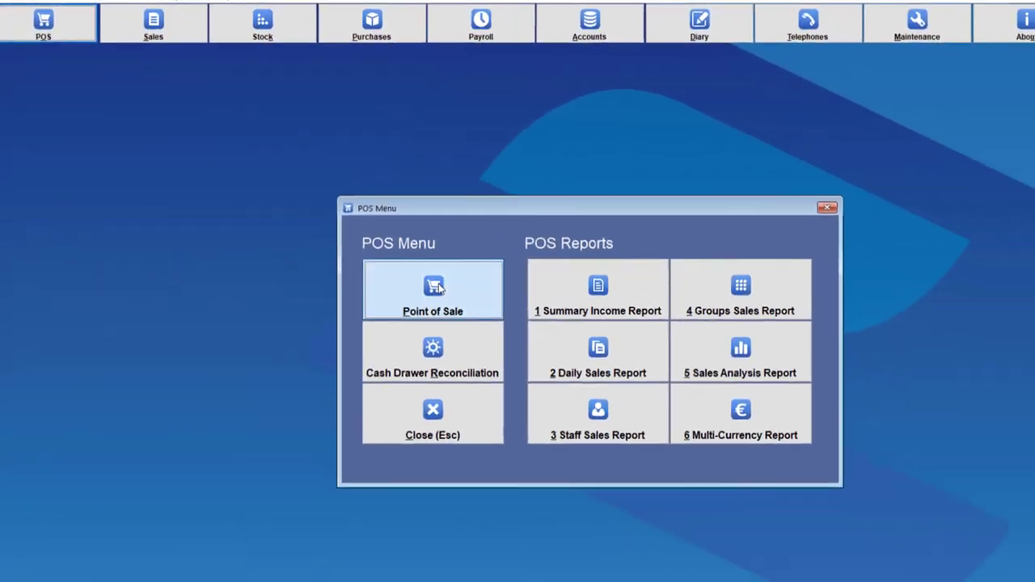
key("Return")
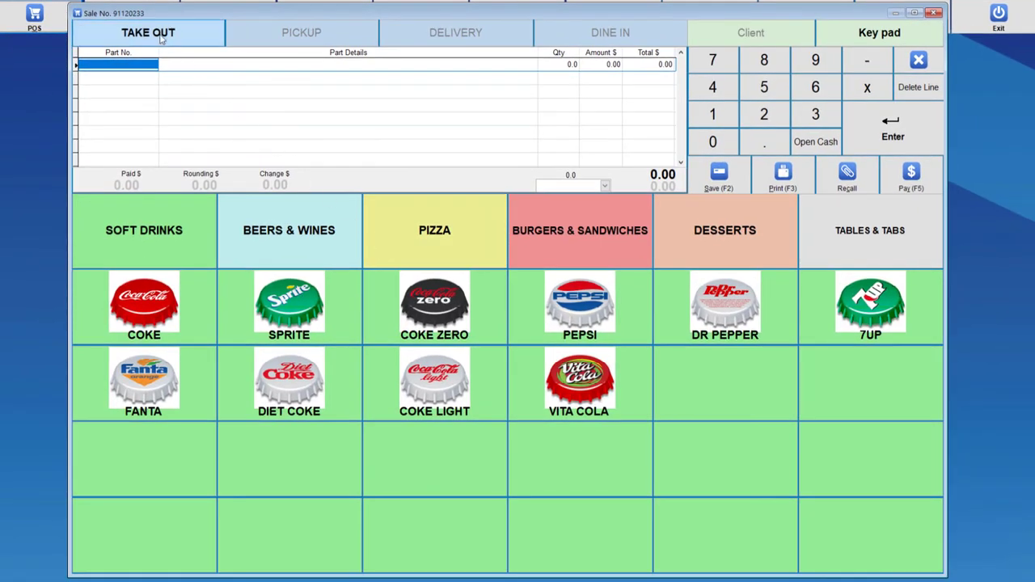
left_click(424, 40)
left_click(566, 36)
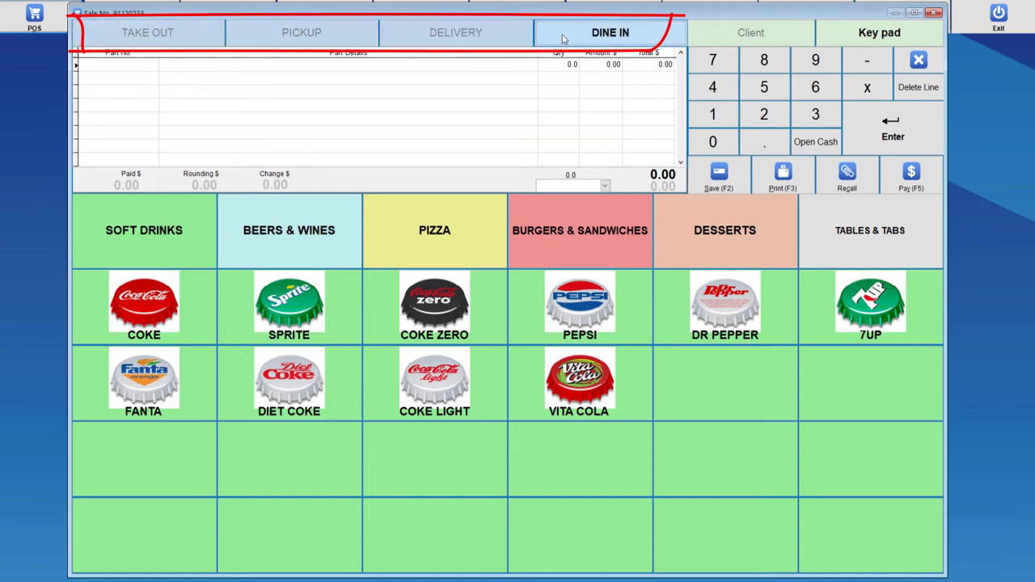
left_click(868, 234)
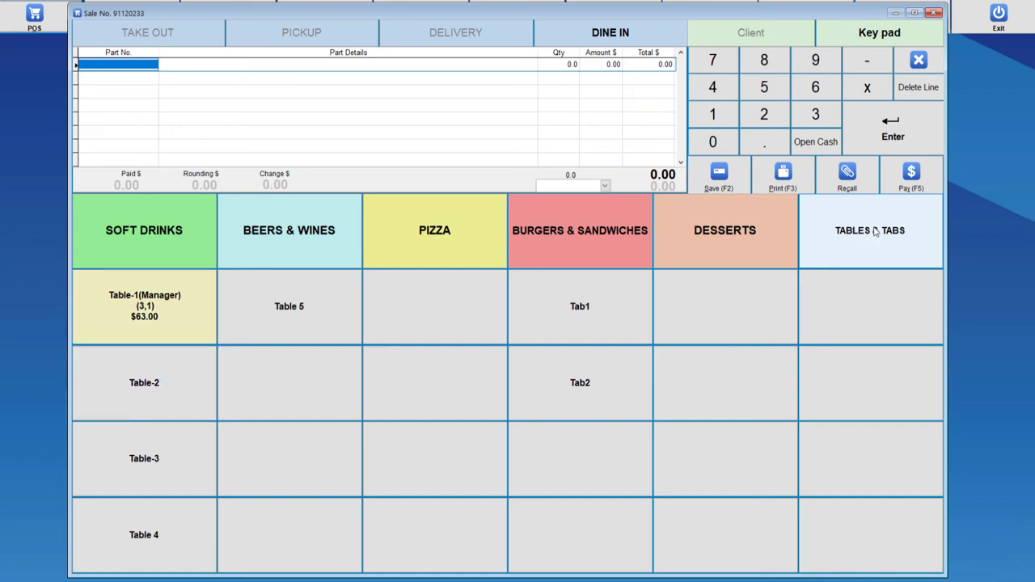
Step: Make the sale a take out order and add one COKE, one SPRITE and one Pizza Supreme
left_click(148, 38)
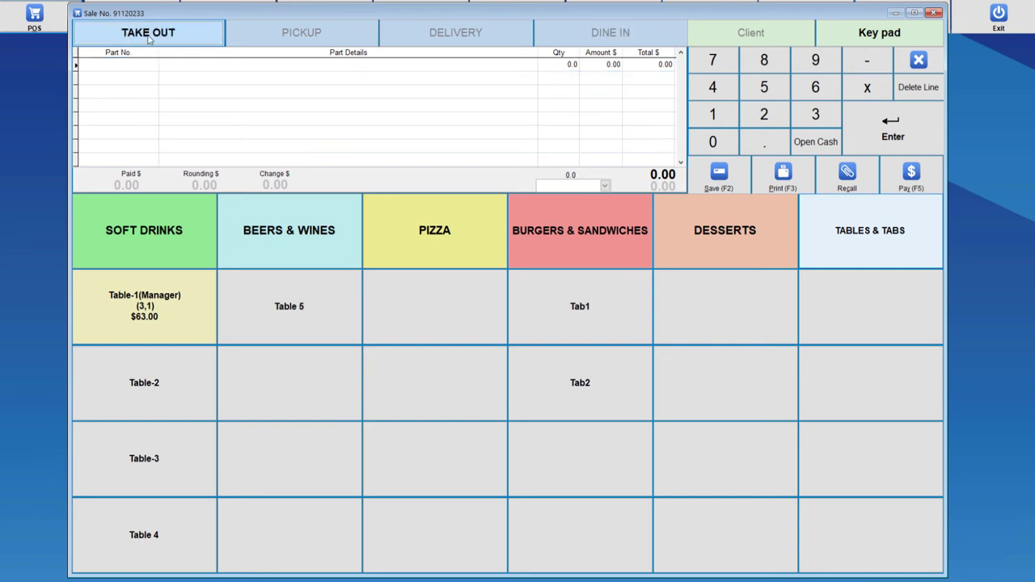
left_click(137, 228)
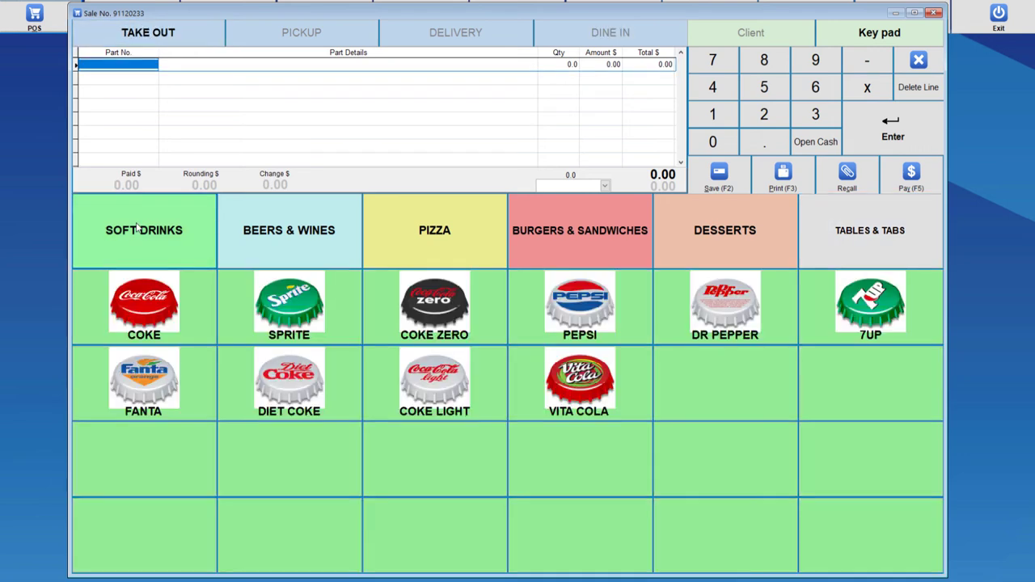
left_click(142, 305)
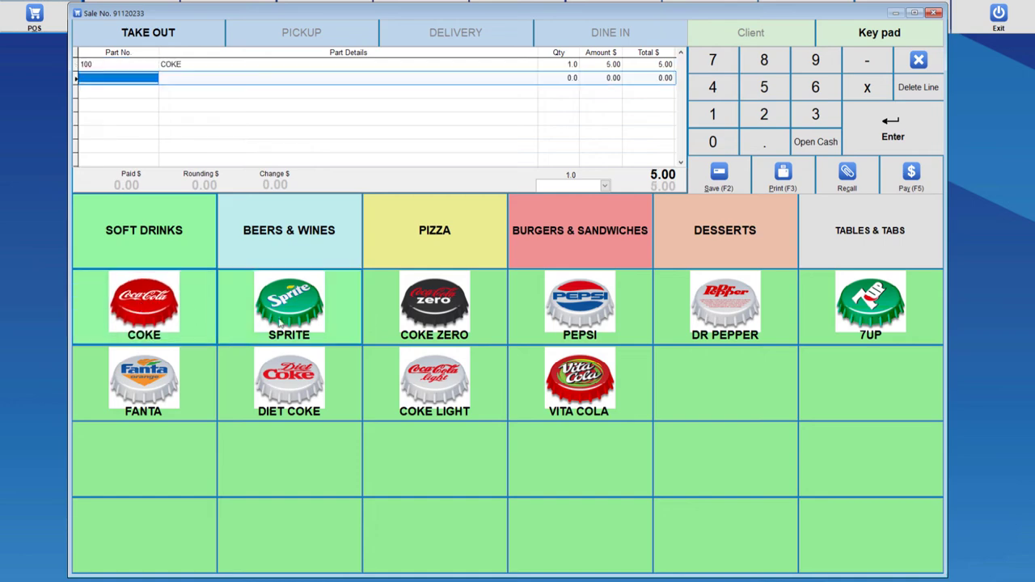
left_click(289, 306)
left_click(443, 239)
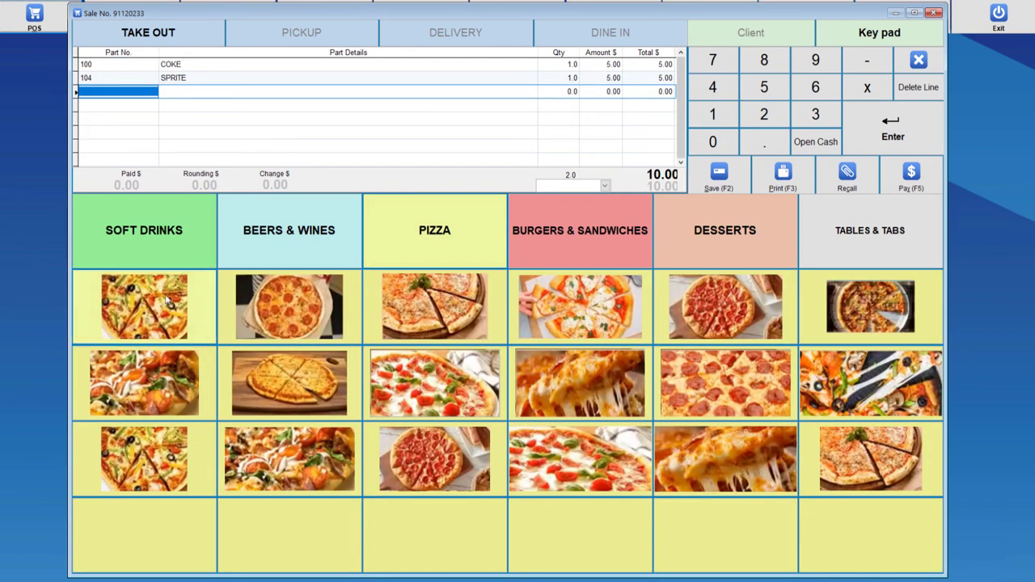
left_click(158, 302)
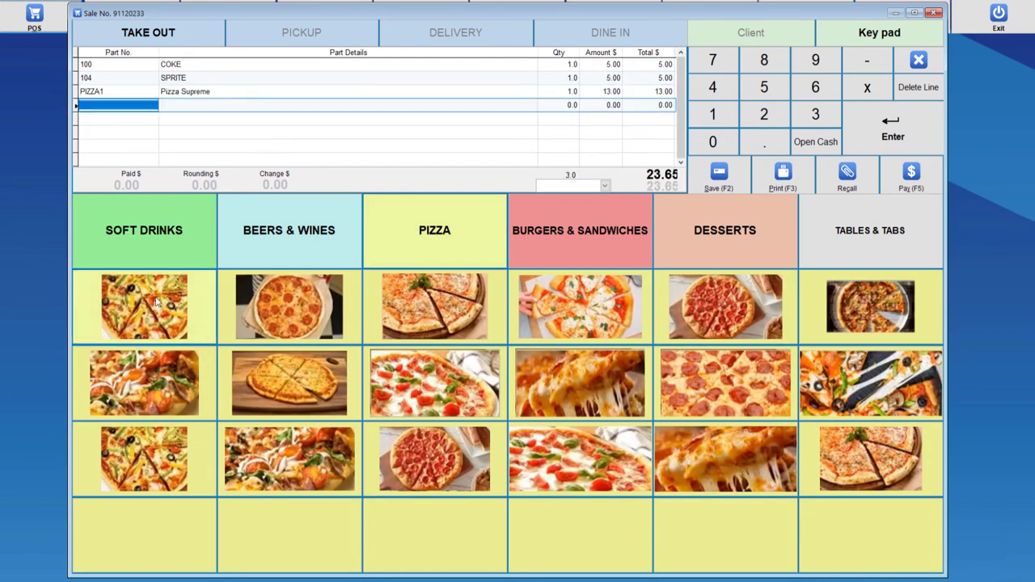
Step: Start payment for the take out order and enter 24.00 as the cash amount
left_click(910, 173)
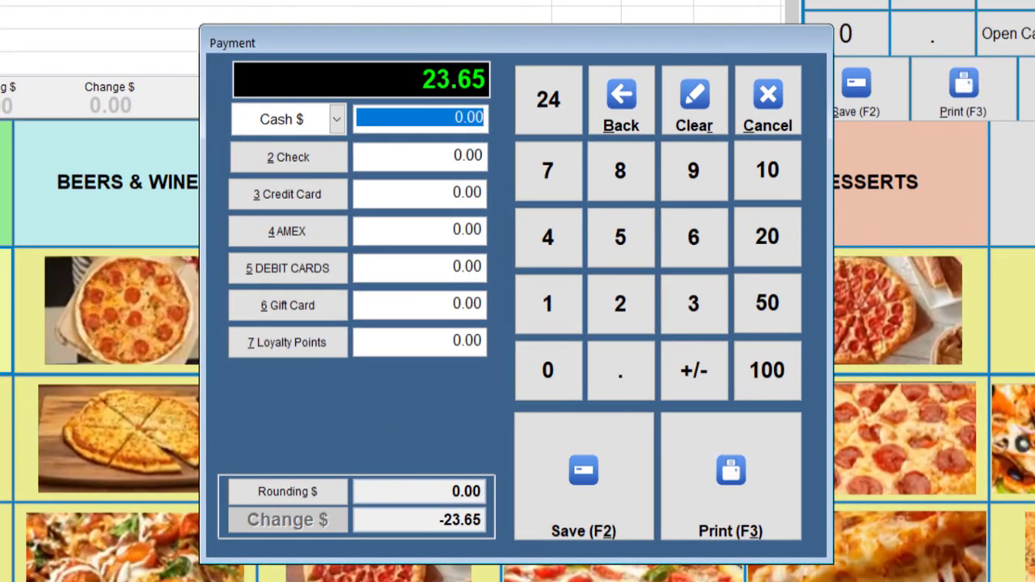
left_click(564, 113)
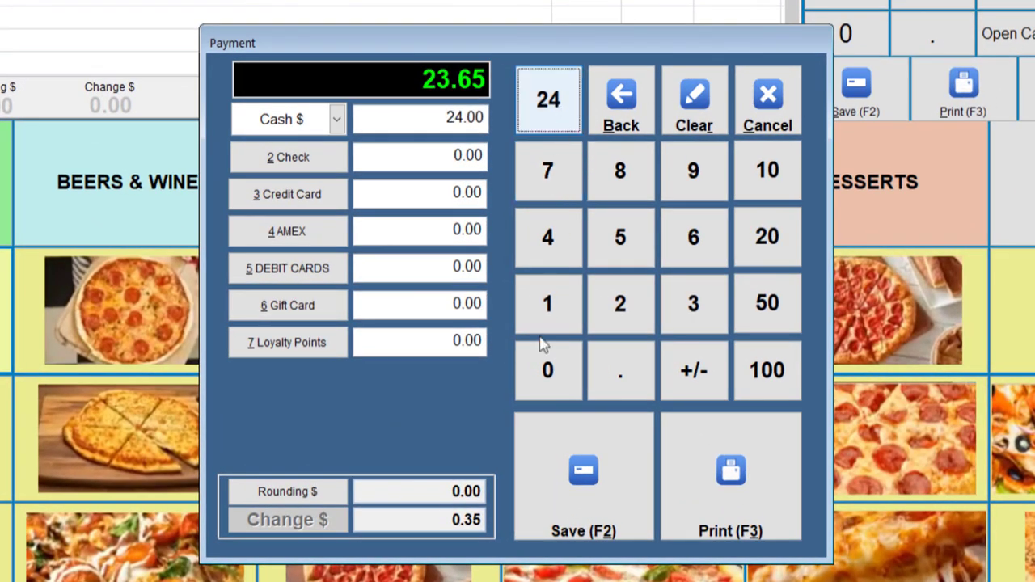